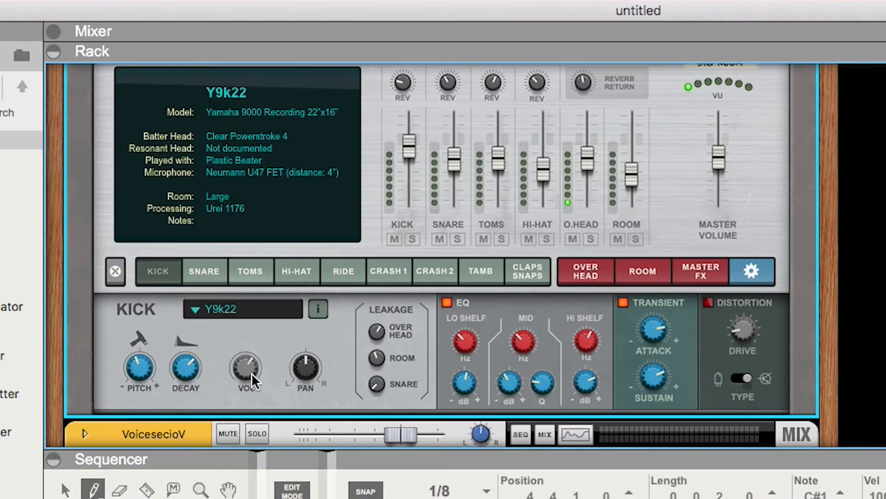
Set the kick drum's decay to 51.6 %.
left_click_drag(185, 365, 180, 383)
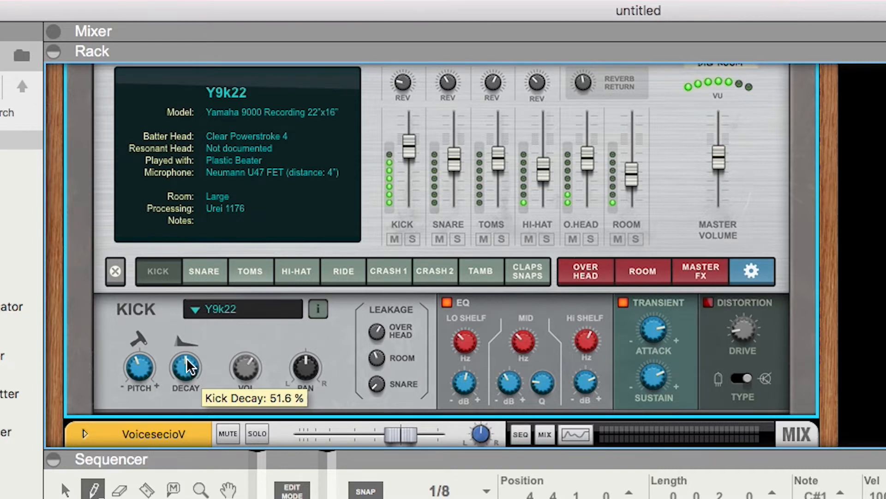
Rebalance the drum kit levels by lowering the overheads, raising the snare slightly, and fine-tuning the hi-hat and kick.
scroll(306, 360, "up", 3)
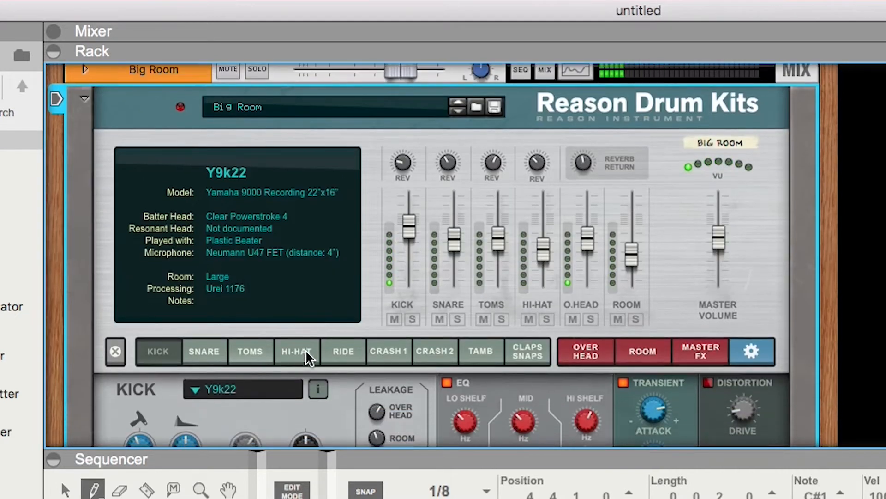
scroll(306, 357, "down", 1)
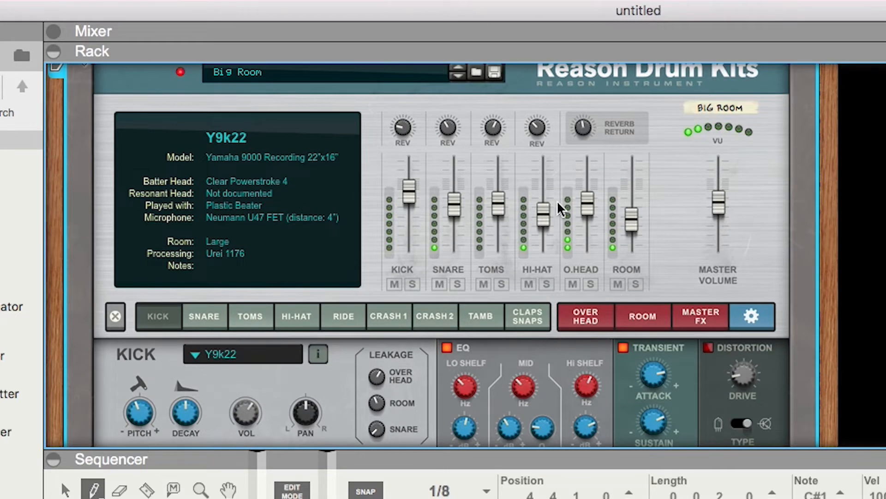
left_click_drag(549, 231, 545, 237)
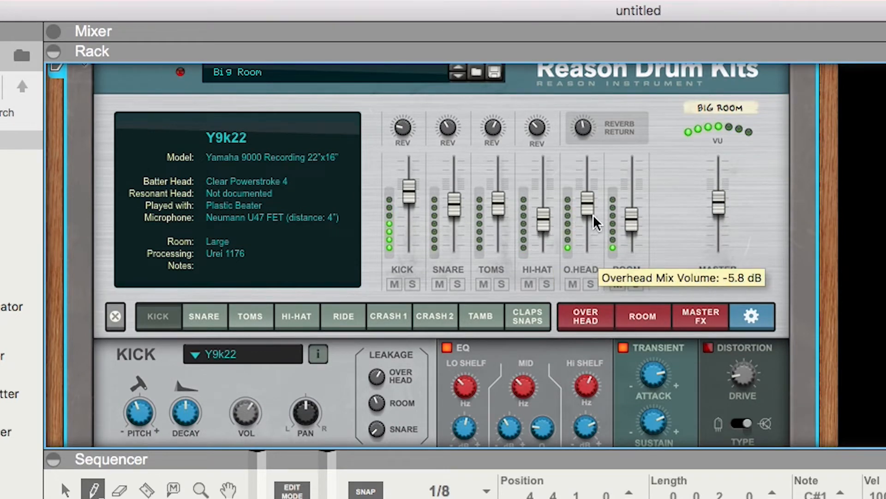
left_click_drag(597, 208, 593, 230)
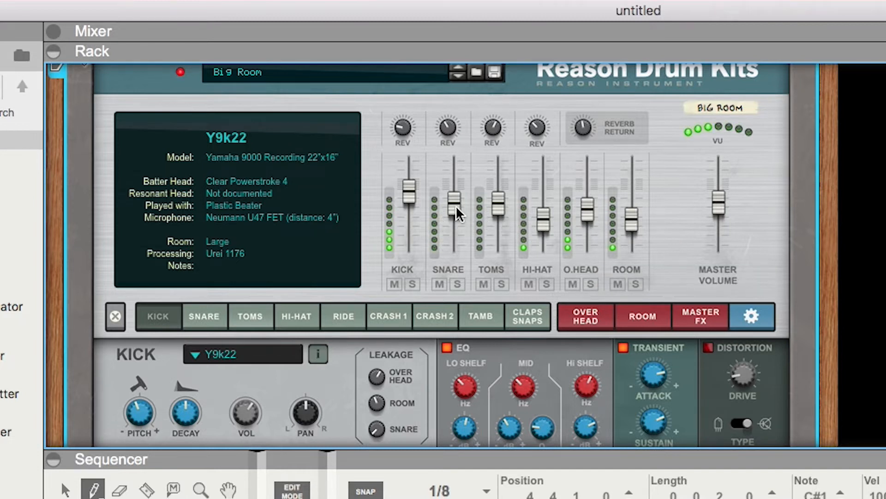
left_click_drag(456, 209, 457, 207)
left_click_drag(545, 235, 547, 226)
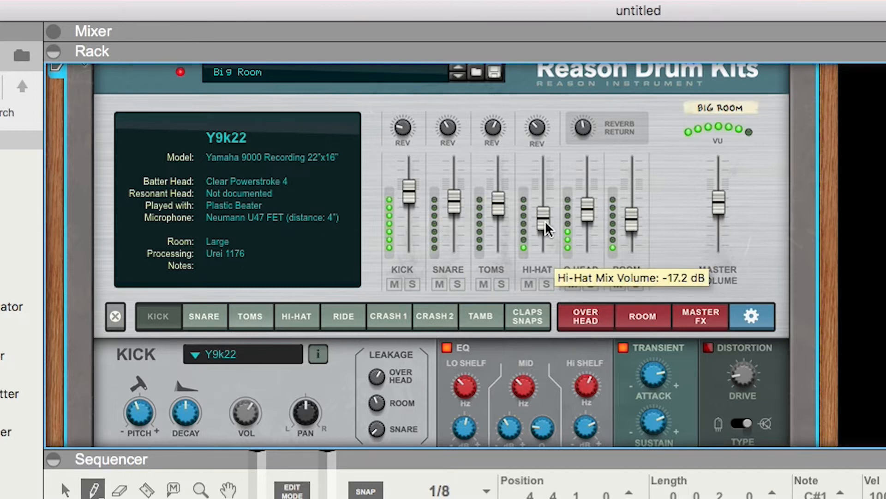
left_click_drag(546, 225, 545, 220)
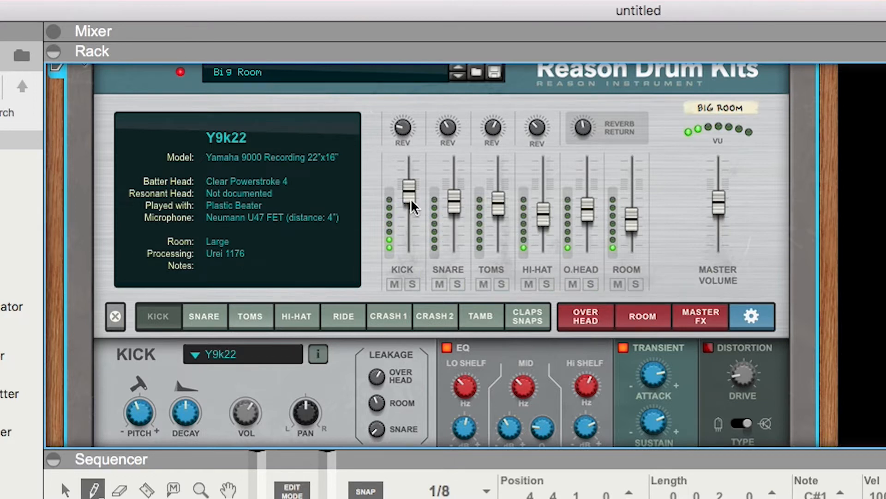
left_click_drag(410, 190, 416, 213)
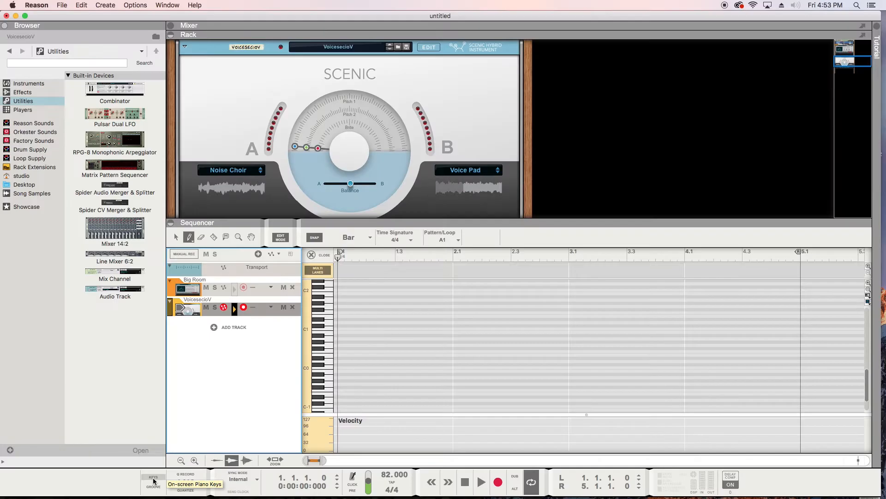
Show the on-screen piano keys and record a held chord on the Scenic track starting at bar 1.
left_click(196, 463)
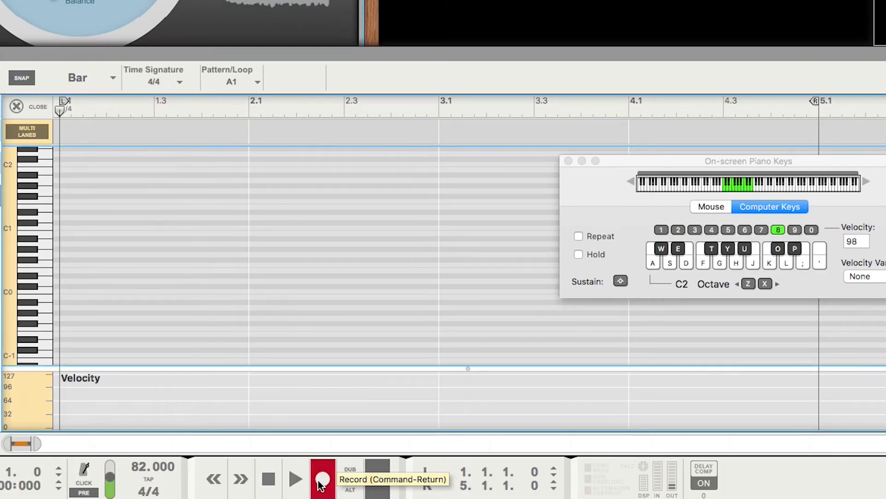
left_click(322, 480)
key("f")
key("k")
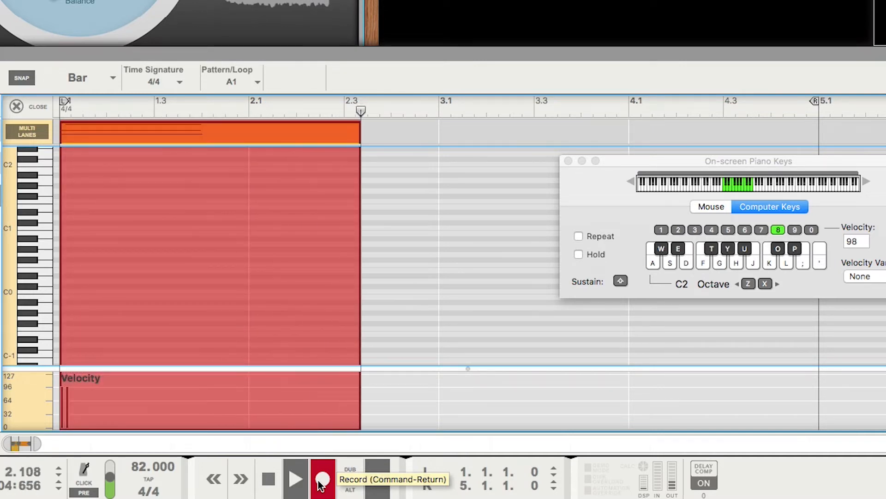
left_click(322, 481)
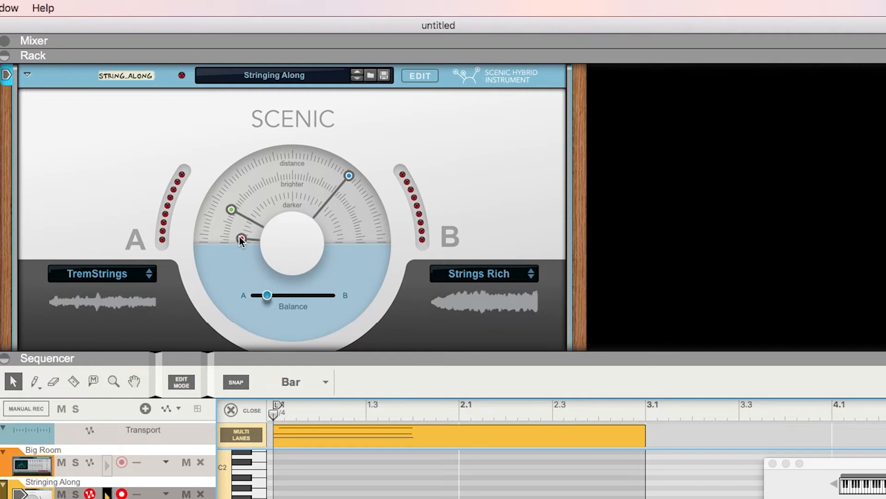
Record automation of the Stringing Along patch's darker control, sweeping it from its low end to its maximum.
key("super+Return")
left_click_drag(241, 238, 391, 241)
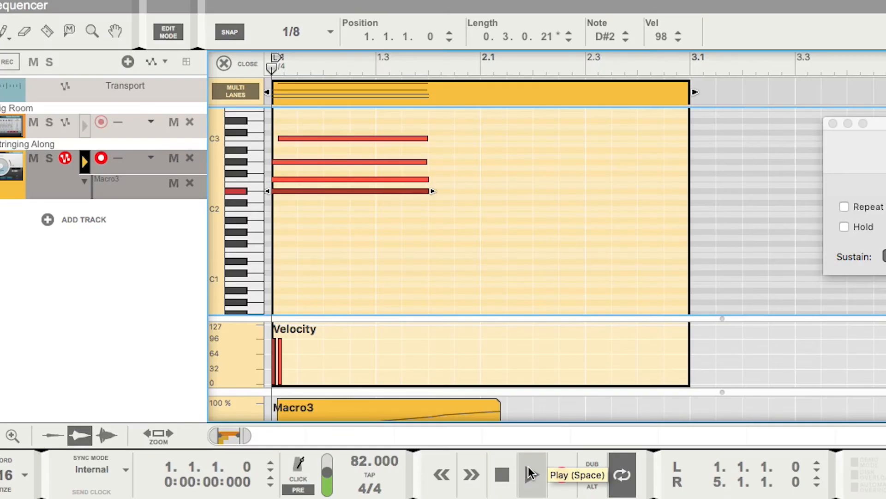
Play back the Stringing Along chord clip with its automation, stop, and select all the notes.
left_click(531, 471)
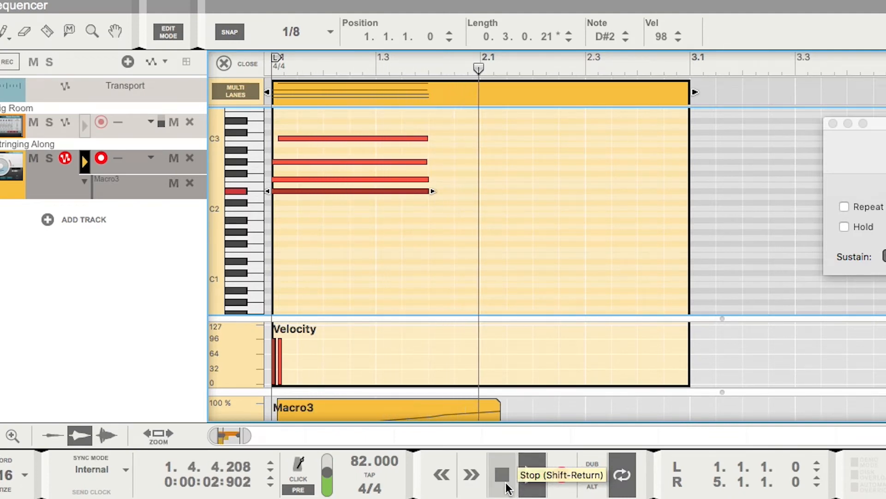
left_click(505, 480)
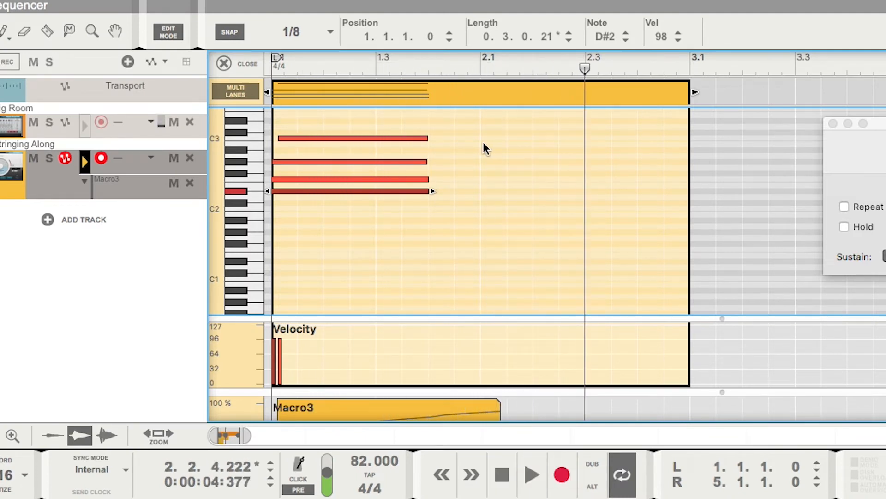
key("ctrl+a")
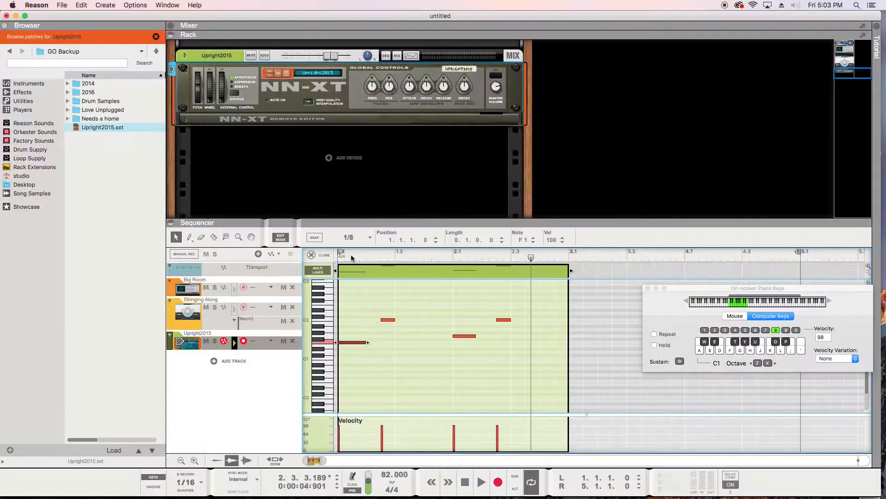
Return the playhead to the start of the Upright2015 bass clip and play it.
left_click(352, 257)
key("space")
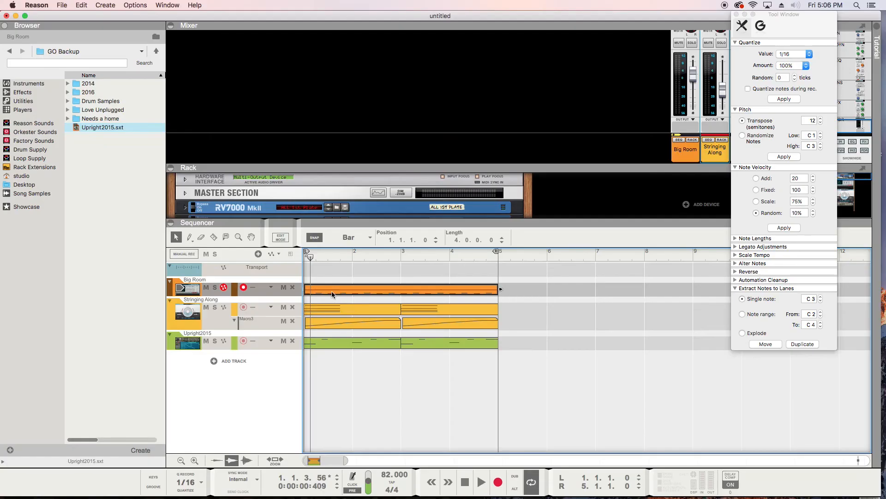
Open the Big Room drum clip and move all the F#1 hi-hat notes to a new lane.
double_click(332, 291)
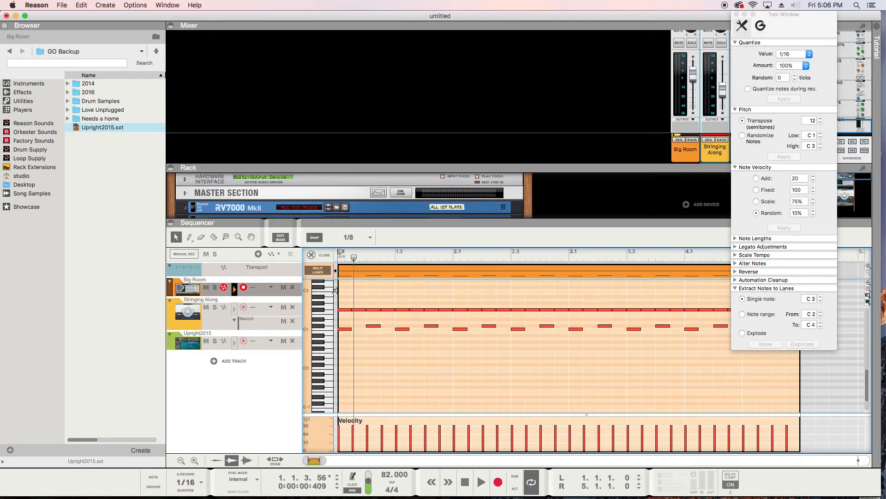
right_click(344, 310)
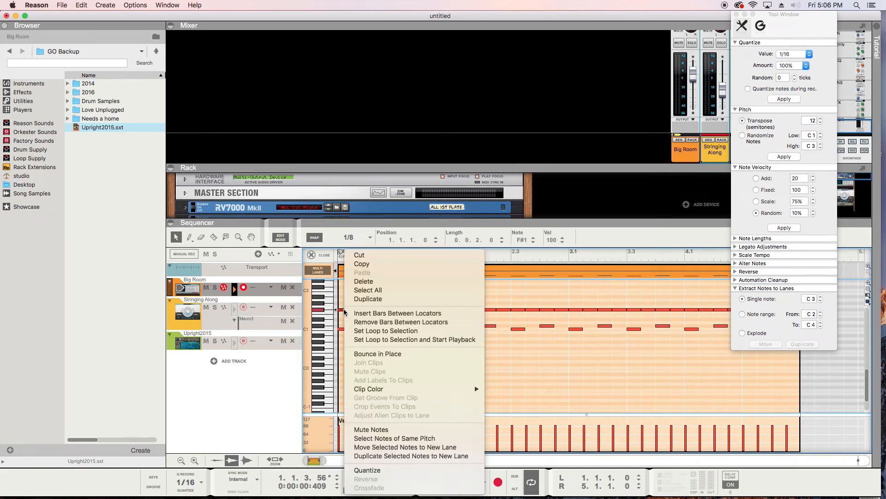
left_click(375, 438)
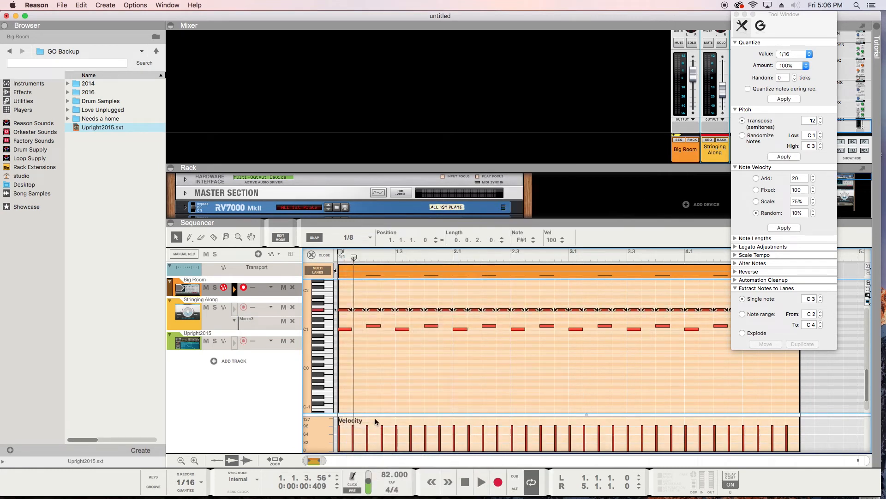
right_click(347, 312)
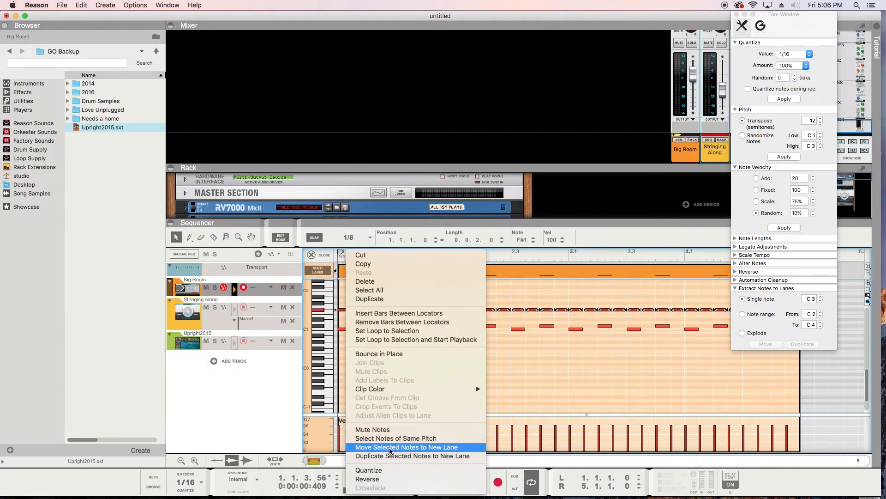
left_click(390, 446)
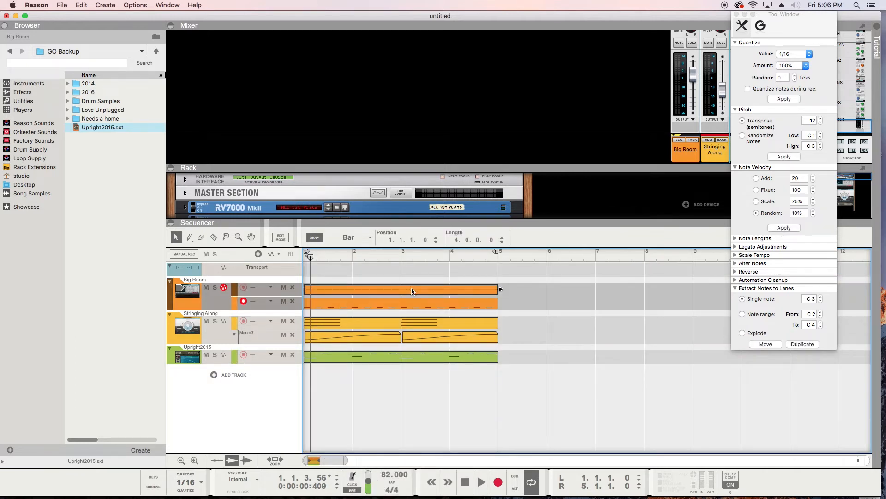
Open the remaining kick and snare clip, move the C#1 snare notes to a new lane, and close the editor.
double_click(323, 304)
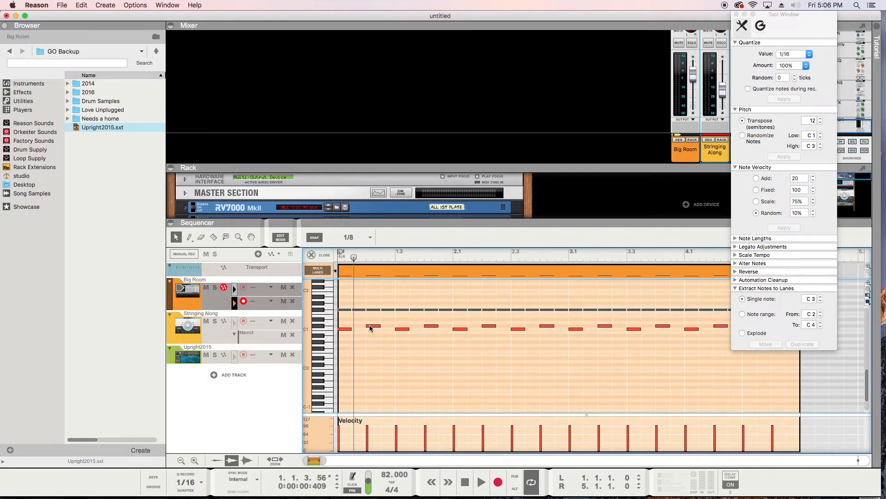
right_click(369, 328)
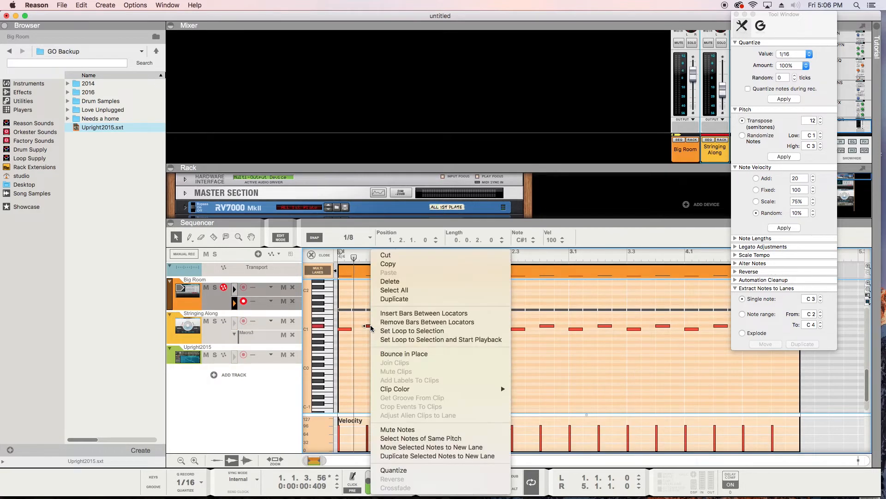
left_click(390, 447)
left_click(313, 254)
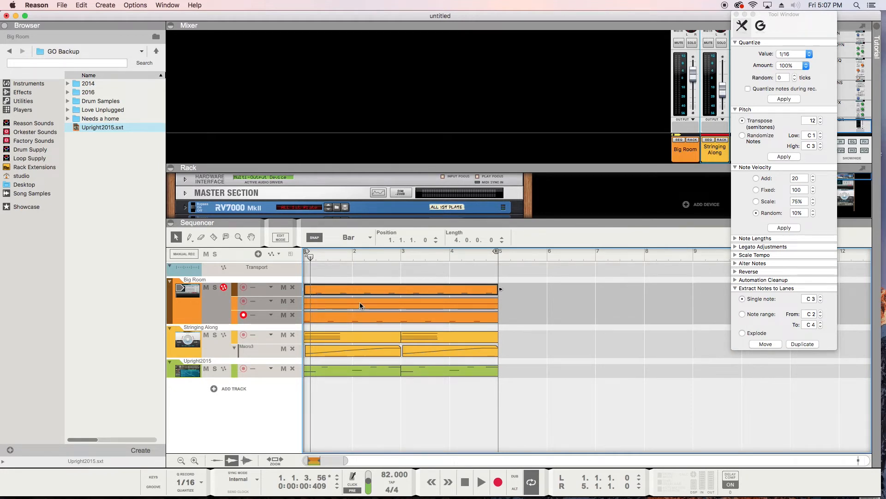
Assign the snare lane to ReGroove channel B1 and show the ReGroove Mixer.
left_click(259, 276)
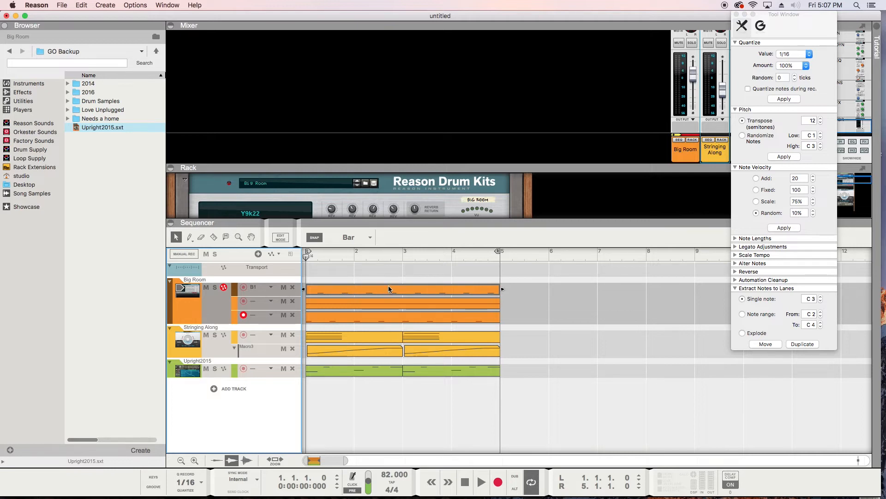
left_click(153, 487)
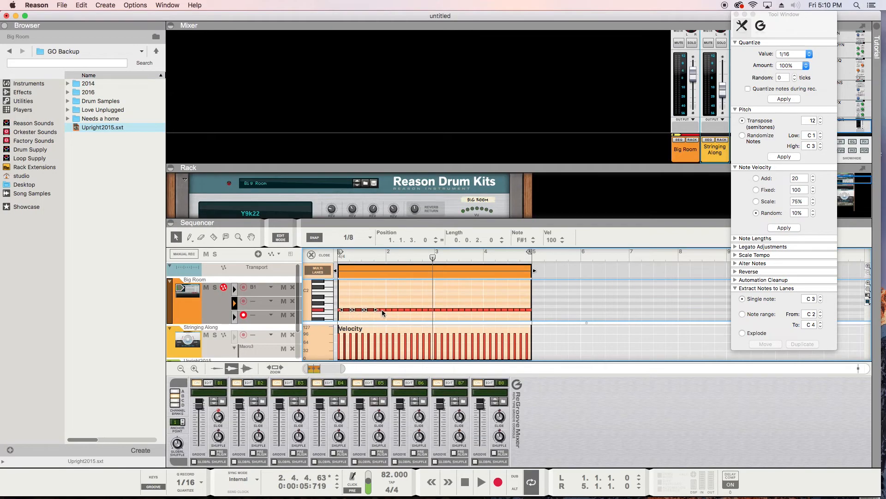
Move the offbeat hi-hat notes to a new lane and assign that lane to ReGroove channel B2.
left_click_drag(396, 309, 409, 313)
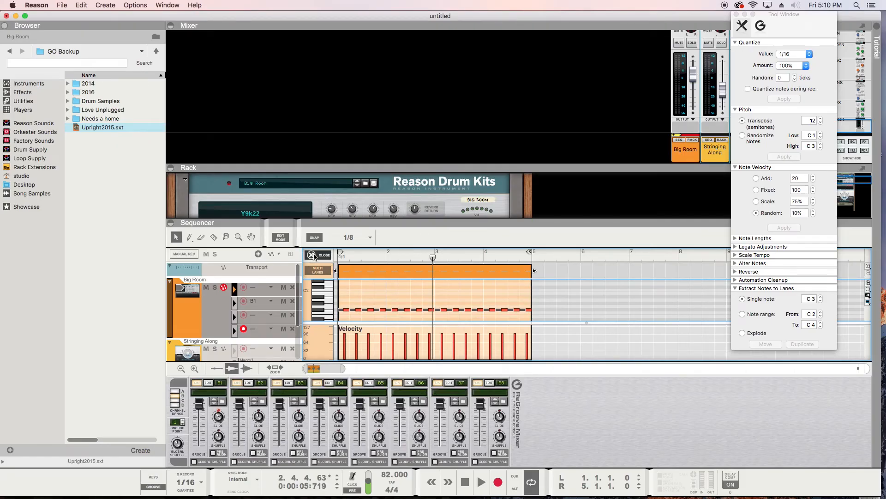
left_click(313, 256)
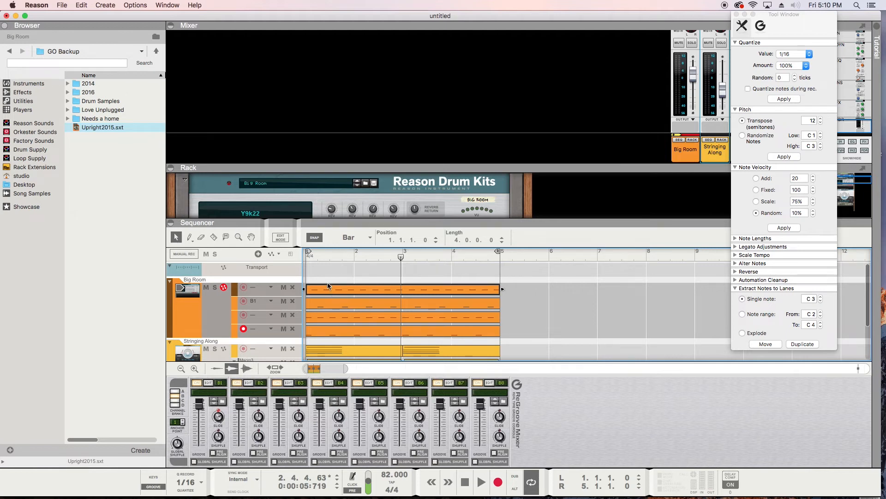
left_click(271, 288)
mouse_move(293, 335)
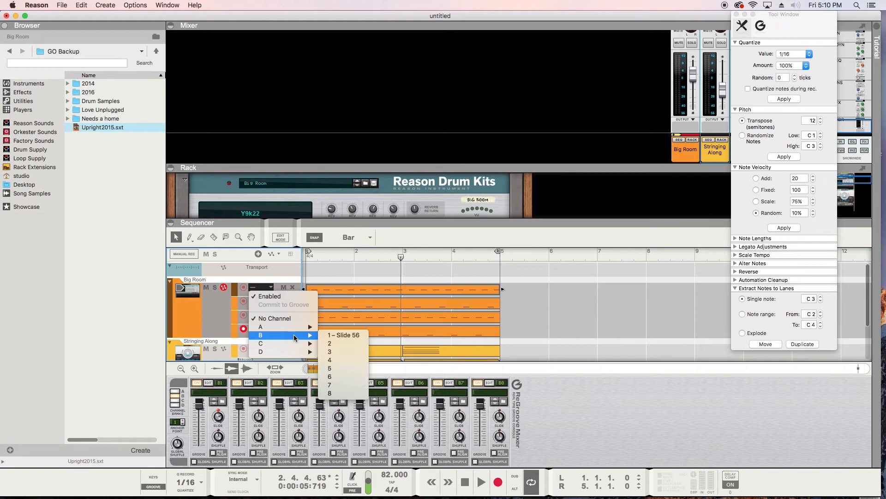
left_click(333, 342)
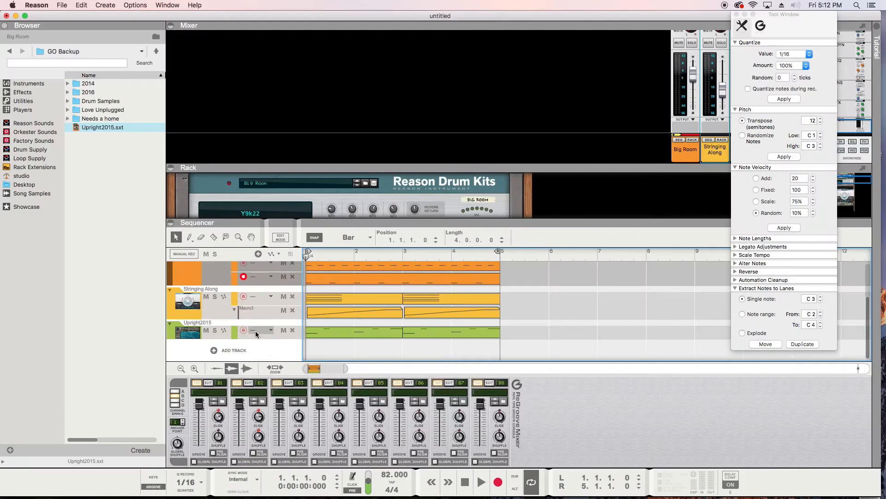
Assign the Upright2015 bass lane to ReGroove channel B2, which has Shuffle 58% and Slide 78.
scroll(273, 344, "up", 1)
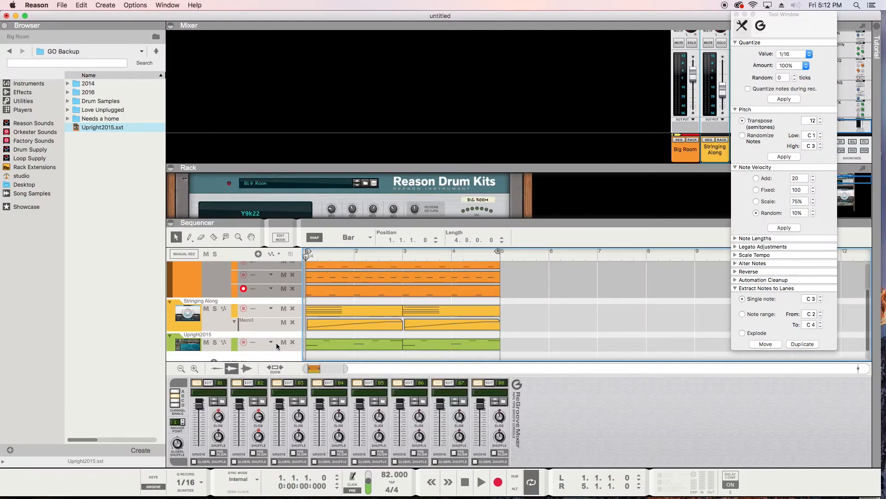
left_click(271, 344)
mouse_move(298, 381)
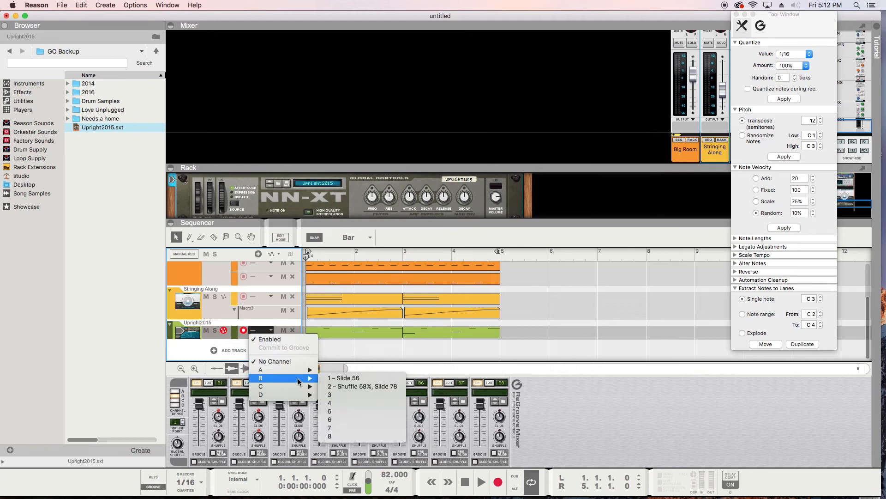
left_click(345, 386)
Set the snare lane's groove assignment to No Channel.
scroll(269, 333, "up", 3)
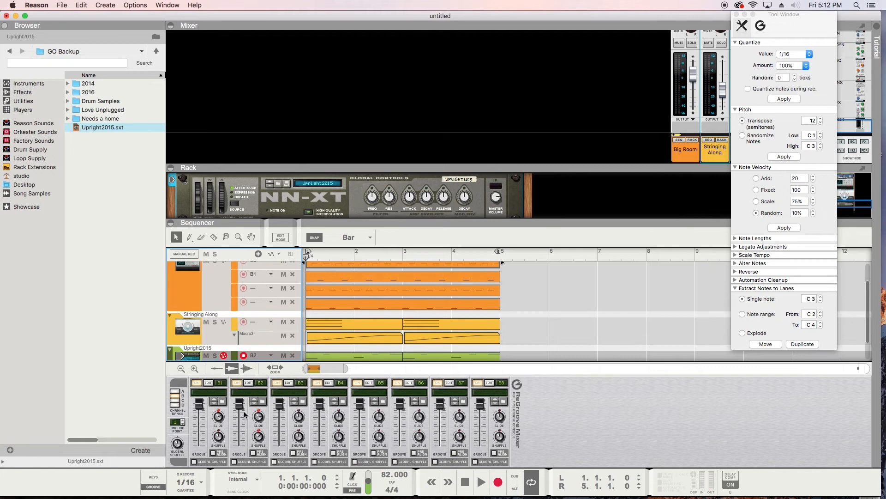
scroll(257, 304, "up", 3)
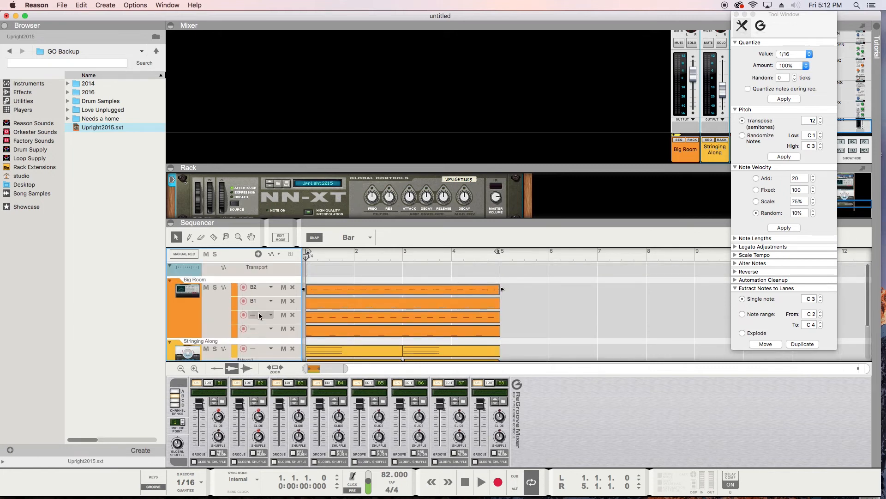
left_click(272, 305)
left_click(277, 333)
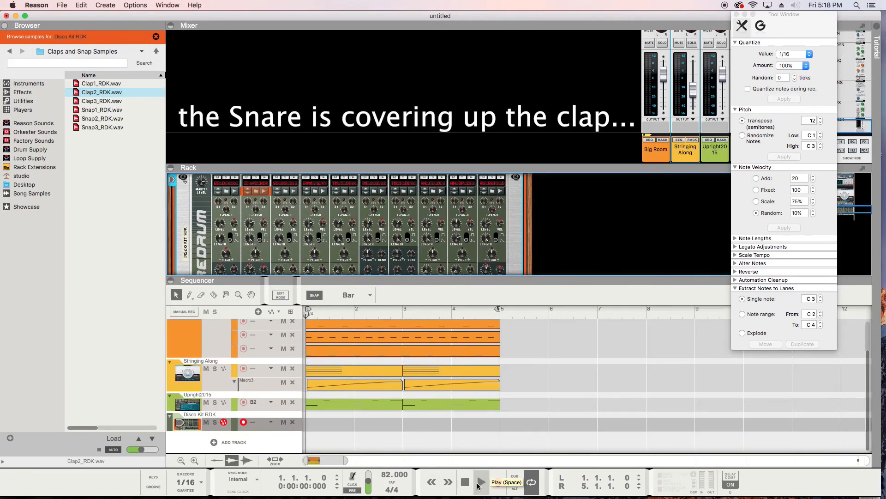
Play the loop from bar 1 to hear the drums, strings and bass together.
left_click(478, 484)
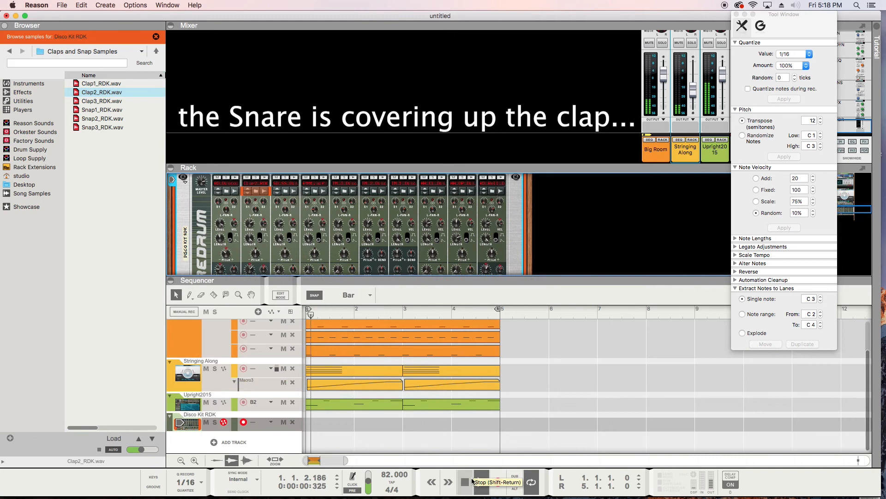